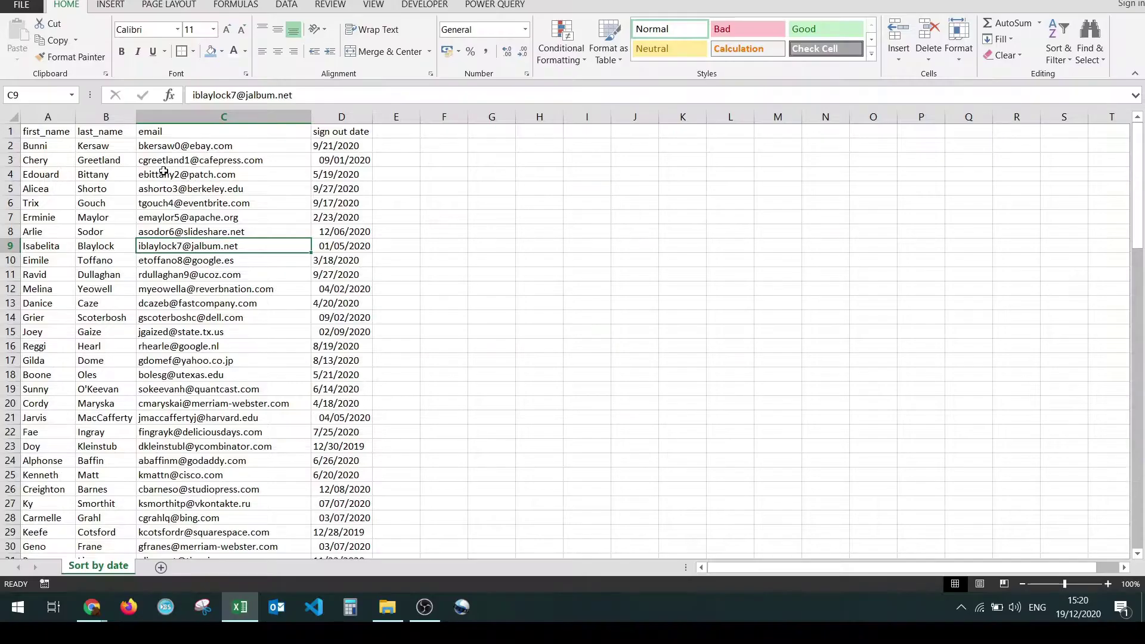
Step: Inspect the mixed sign out date entries, such as 01/05/2020 and 9/17/2020, and their formats
{"action": "left_click", "coordinate": [153, 187]}
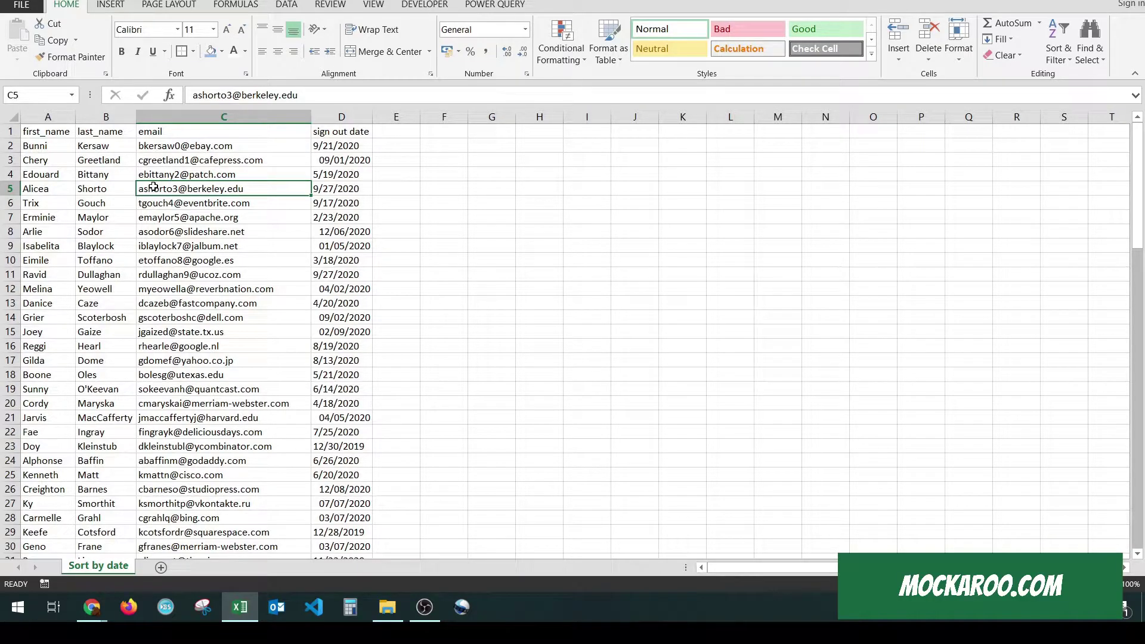
{"action": "key", "text": "ctrl+Up"}
{"action": "key", "text": "Left"}
{"action": "key", "text": "Left"}
{"action": "key", "text": "Right"}
{"action": "key", "text": "Right"}
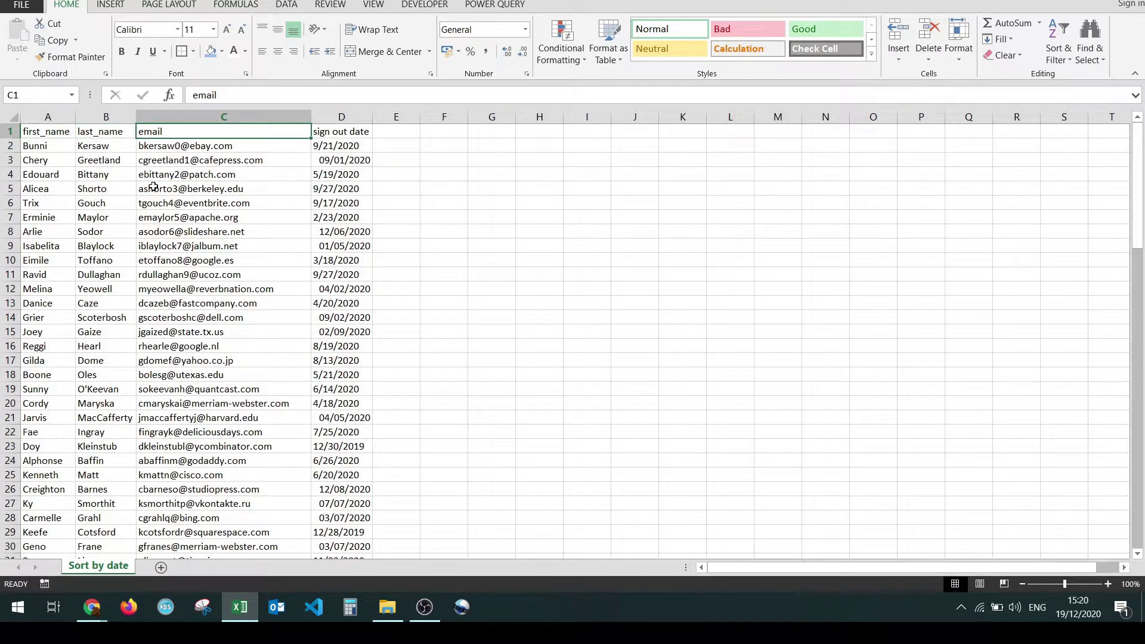
{"action": "key", "text": "Right"}
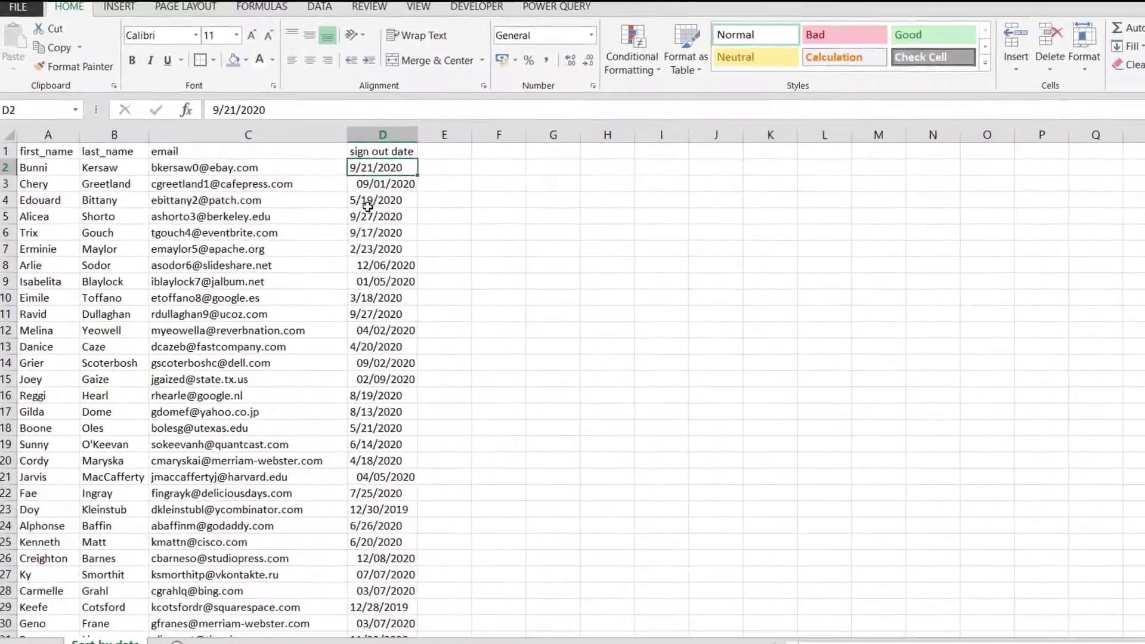
{"action": "key", "text": "Down"}
{"action": "key", "text": "Down"}
{"action": "left_click", "coordinate": [412, 310]}
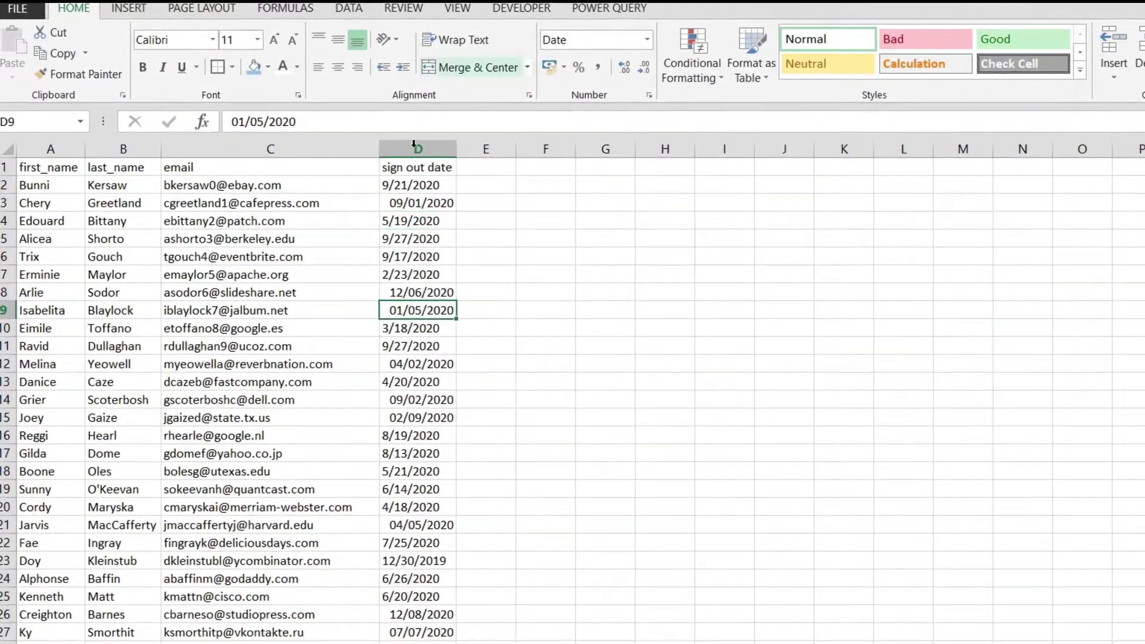
{"action": "left_click", "coordinate": [430, 257]}
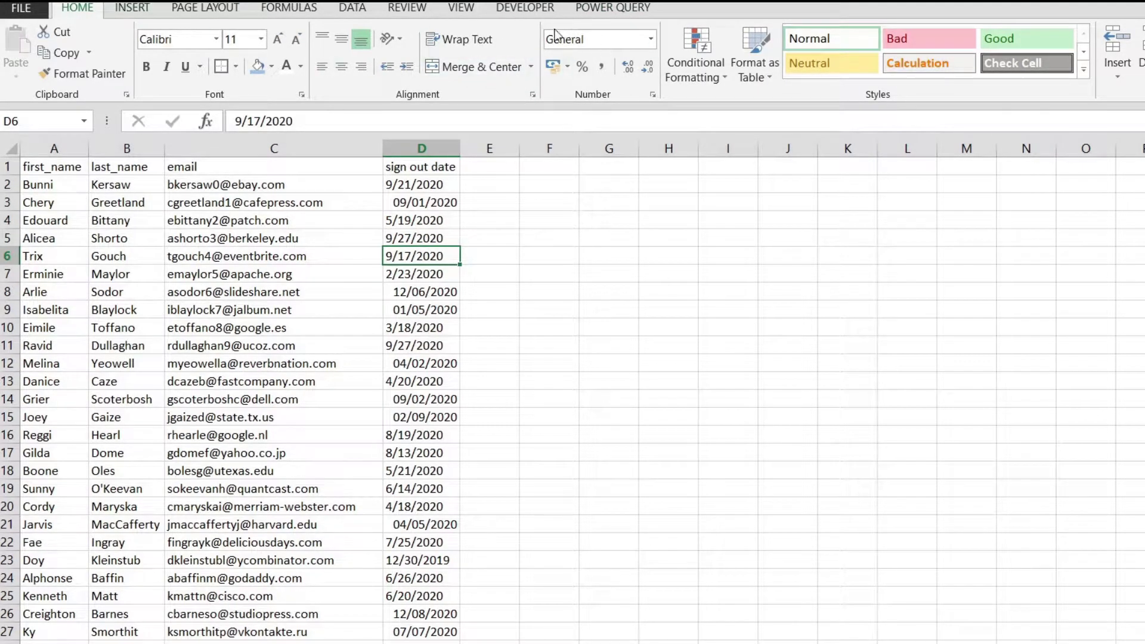
{"action": "left_click", "coordinate": [650, 42]}
{"action": "left_click", "coordinate": [649, 43]}
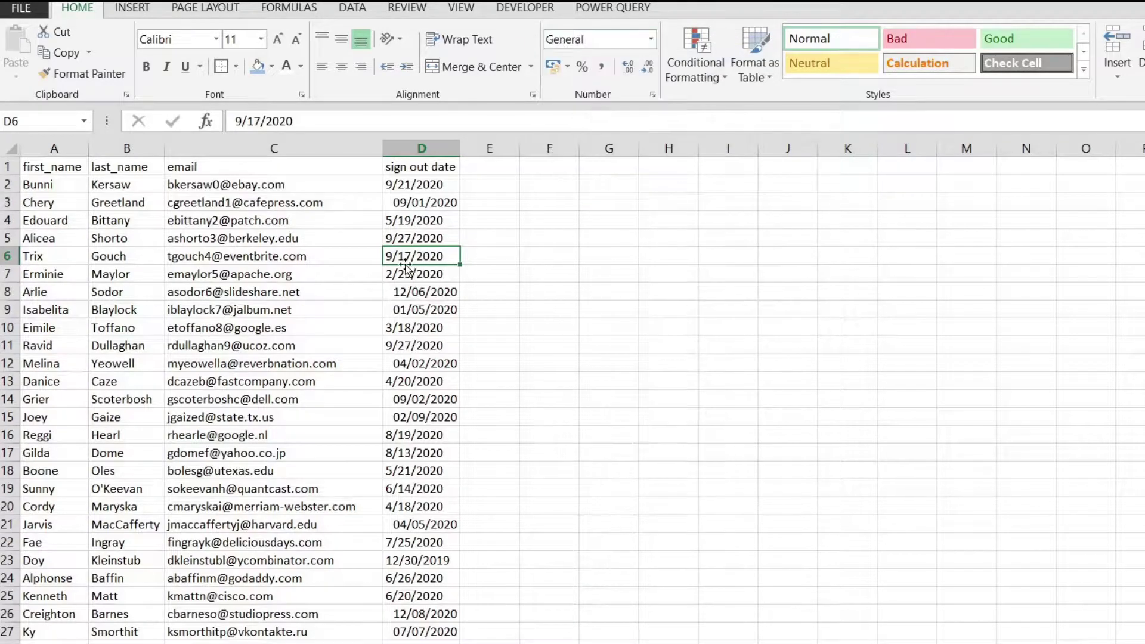
{"action": "key", "text": "Down"}
{"action": "key", "text": "Down"}
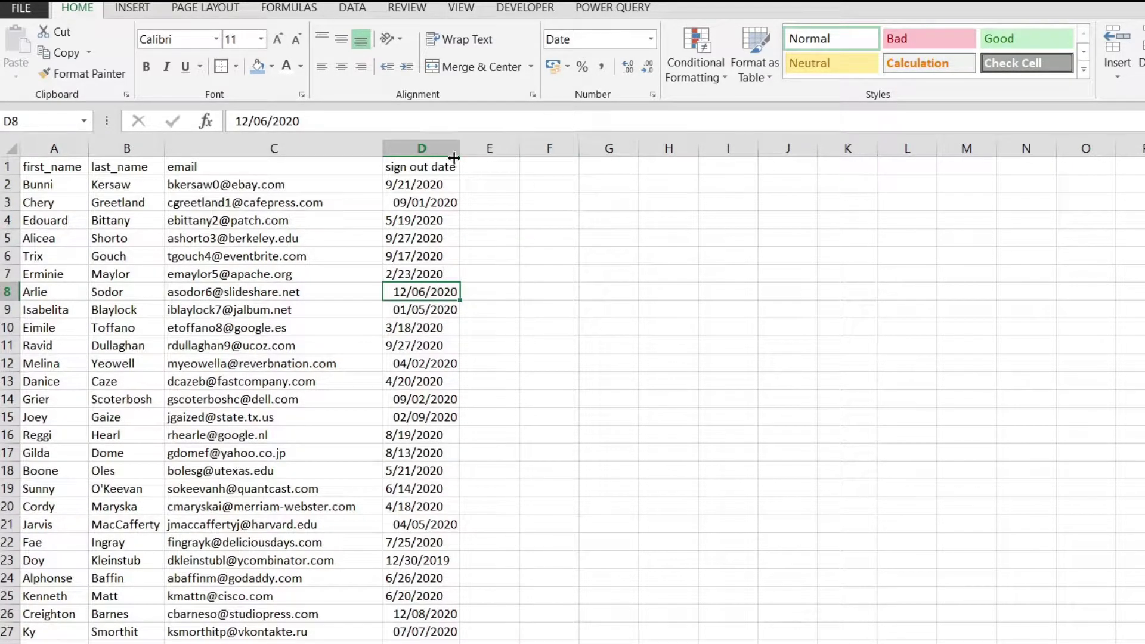
Step: Apply the Short Date number format to the whole sign out date column D
{"action": "left_click", "coordinate": [440, 144]}
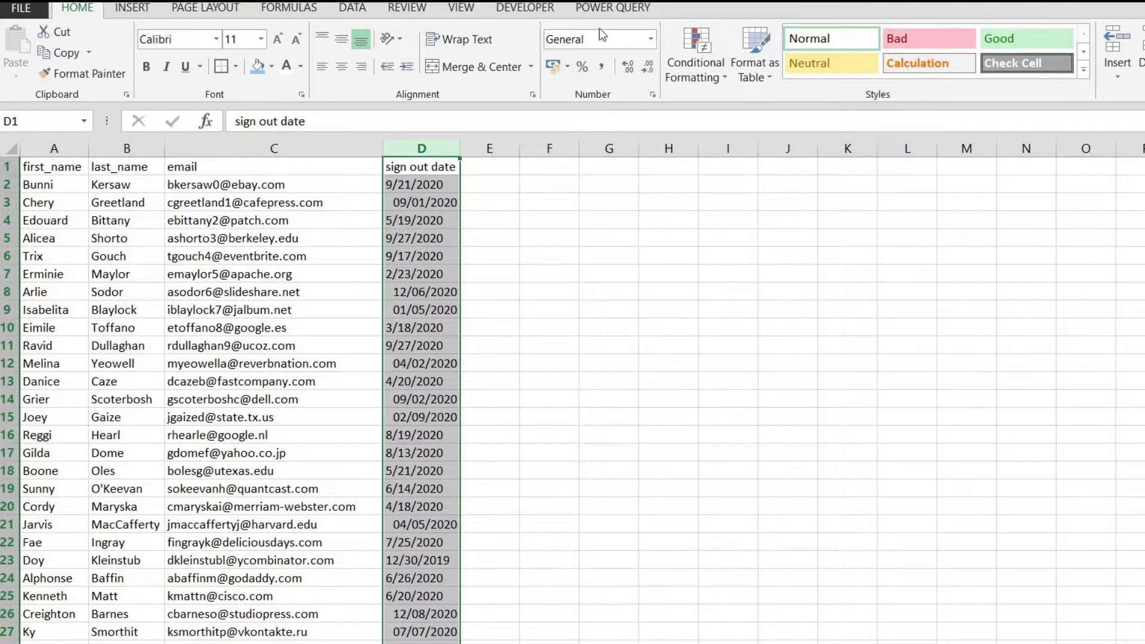
{"action": "left_click", "coordinate": [650, 37]}
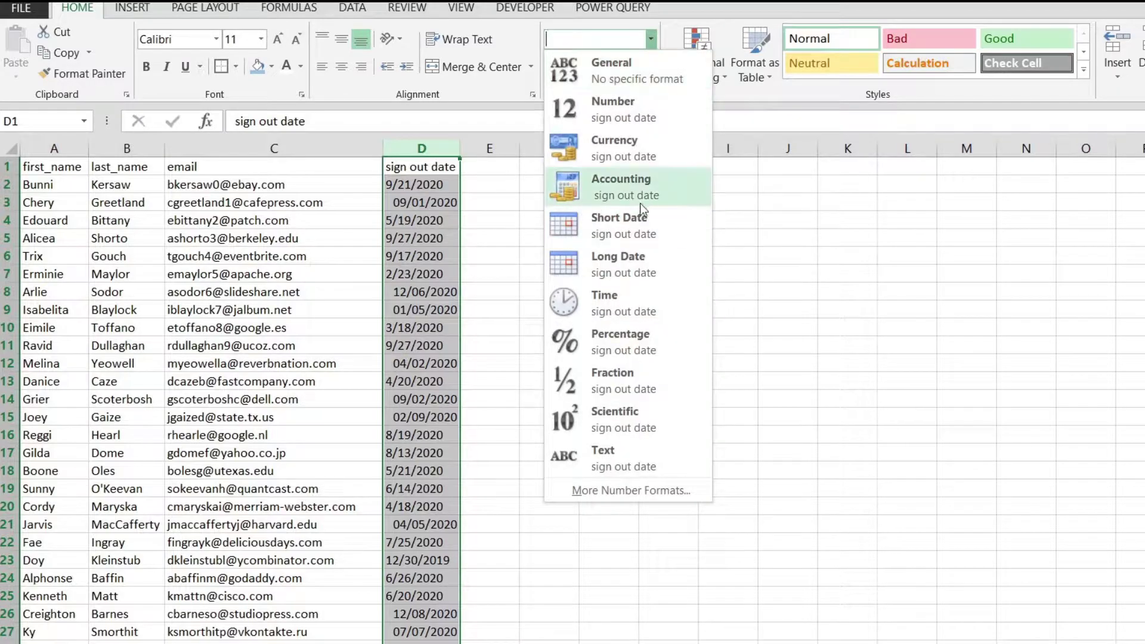
{"action": "left_click", "coordinate": [624, 222]}
{"action": "left_click", "coordinate": [416, 309]}
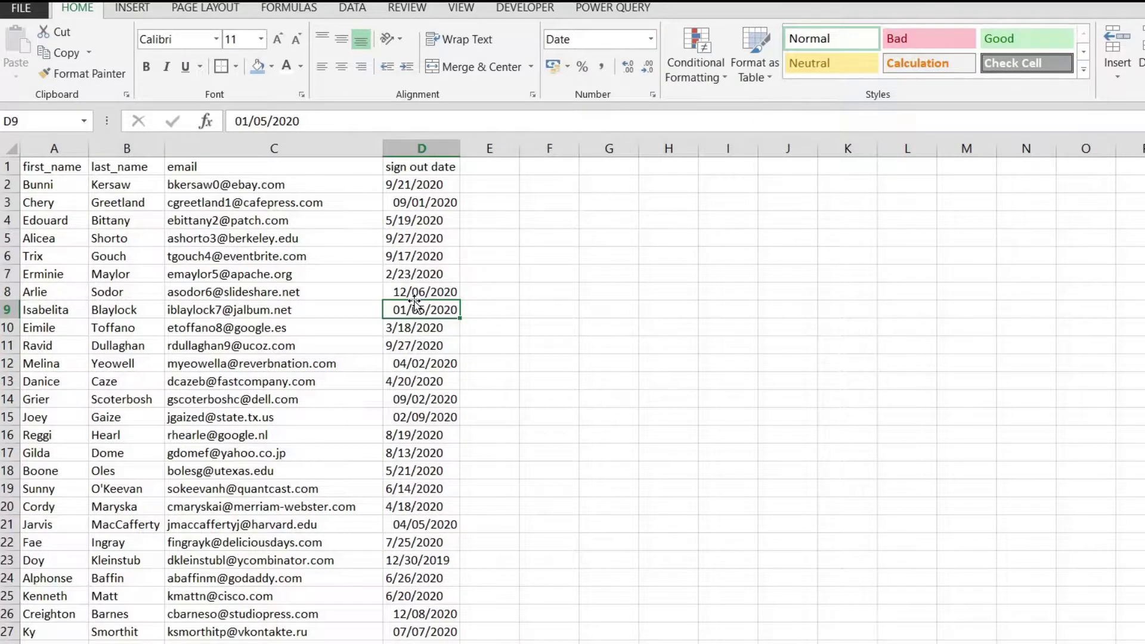
Step: Copy D9's date formatting onto column D with Format Painter, then check cells D12, D5, D4
{"action": "left_click", "coordinate": [81, 74]}
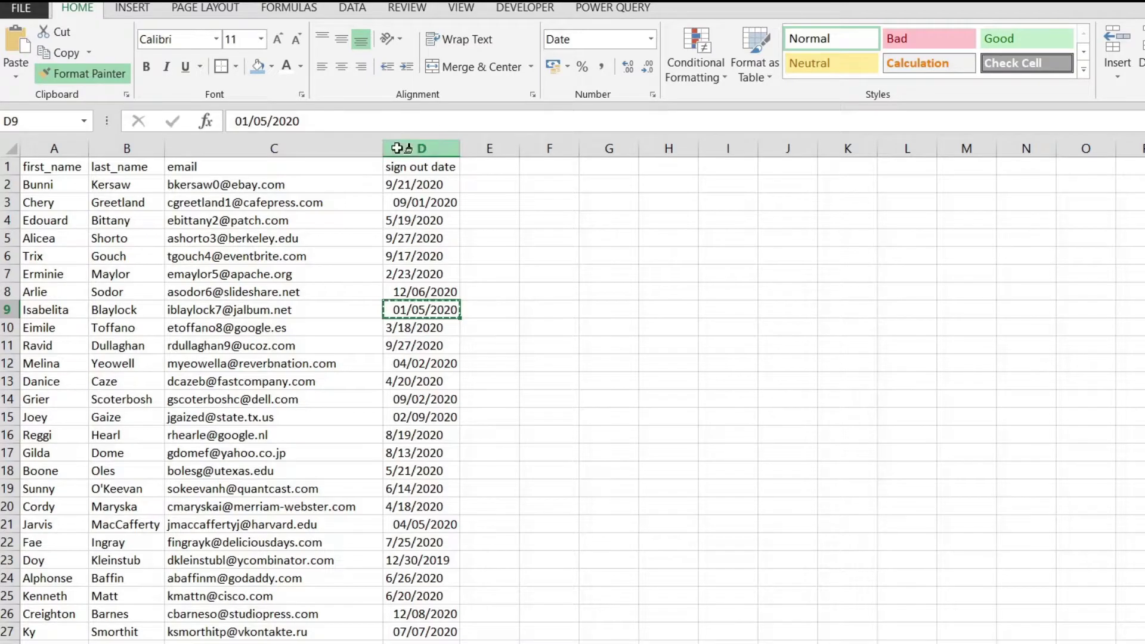
{"action": "left_click", "coordinate": [421, 145]}
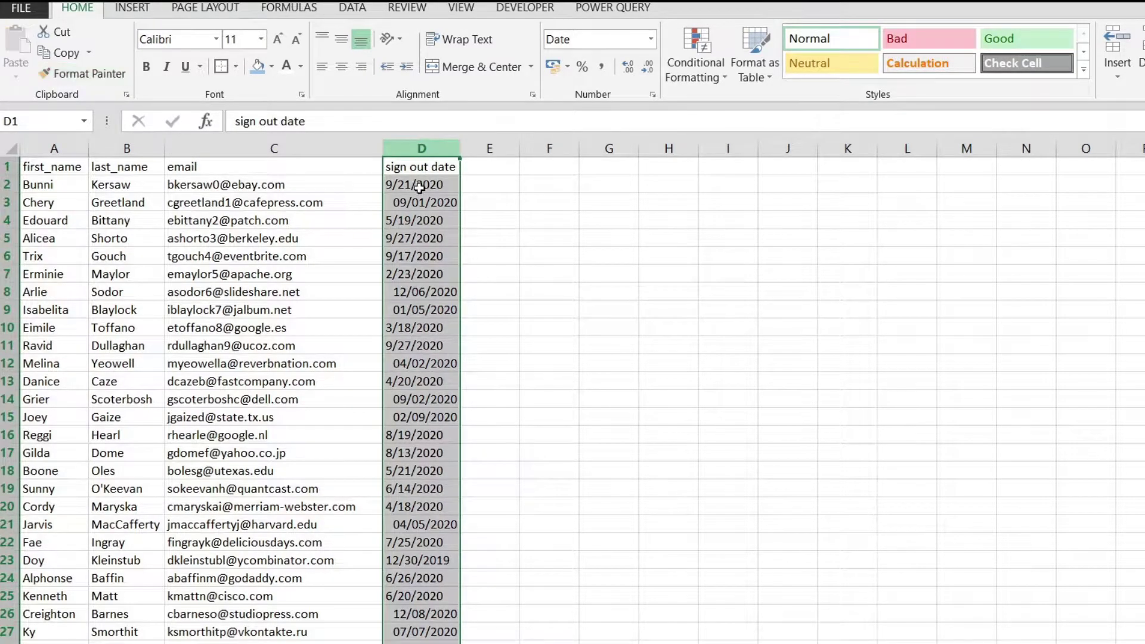
{"action": "left_click", "coordinate": [441, 360]}
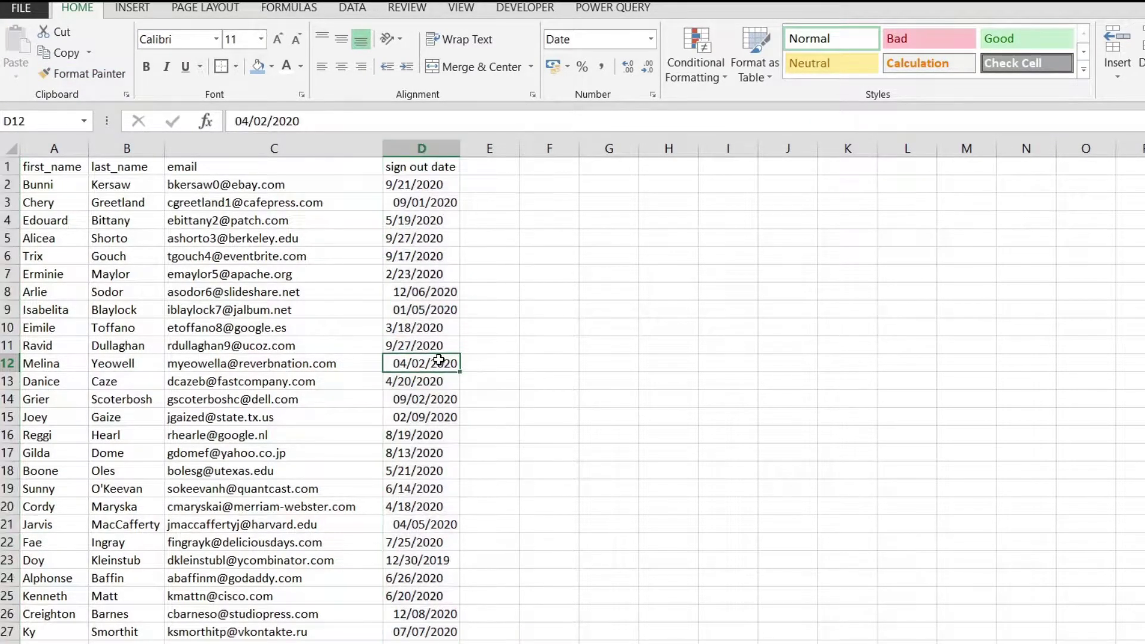
{"action": "left_click", "coordinate": [442, 238]}
{"action": "left_click", "coordinate": [431, 222]}
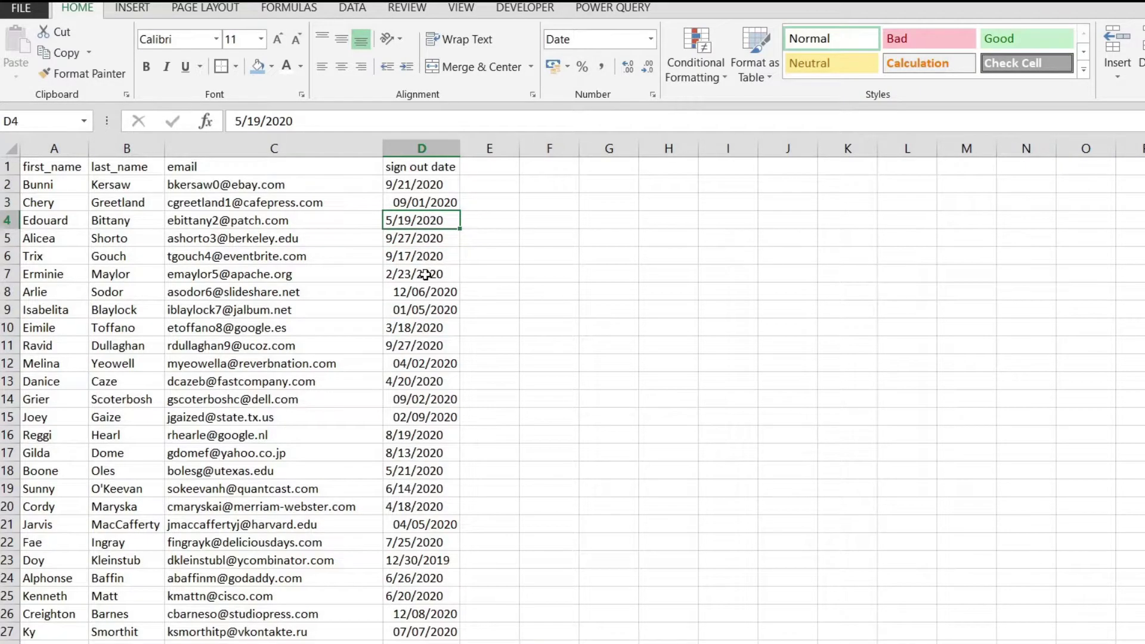
{"action": "key", "text": "Down"}
{"action": "key", "text": "Down"}
{"action": "key", "text": "Down"}
{"action": "key", "text": "Down"}
{"action": "key", "text": "Down"}
{"action": "key", "text": "Down"}
{"action": "key", "text": "Down"}
{"action": "key", "text": "Down"}
{"action": "key", "text": "Down"}
{"action": "key", "text": "Down"}
{"action": "key", "text": "Down"}
{"action": "key", "text": "Down"}
{"action": "key", "text": "Down"}
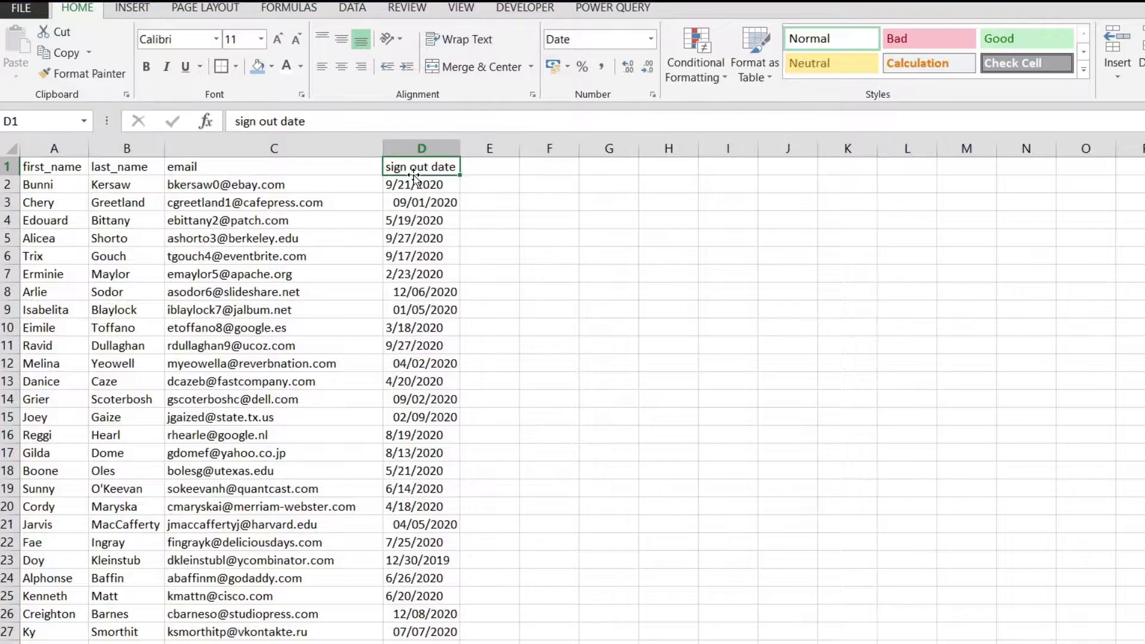
Step: Select column D and sort it Z to A, newest first, via Sort & Filter
{"action": "left_click", "coordinate": [416, 328]}
{"action": "left_click", "coordinate": [406, 146]}
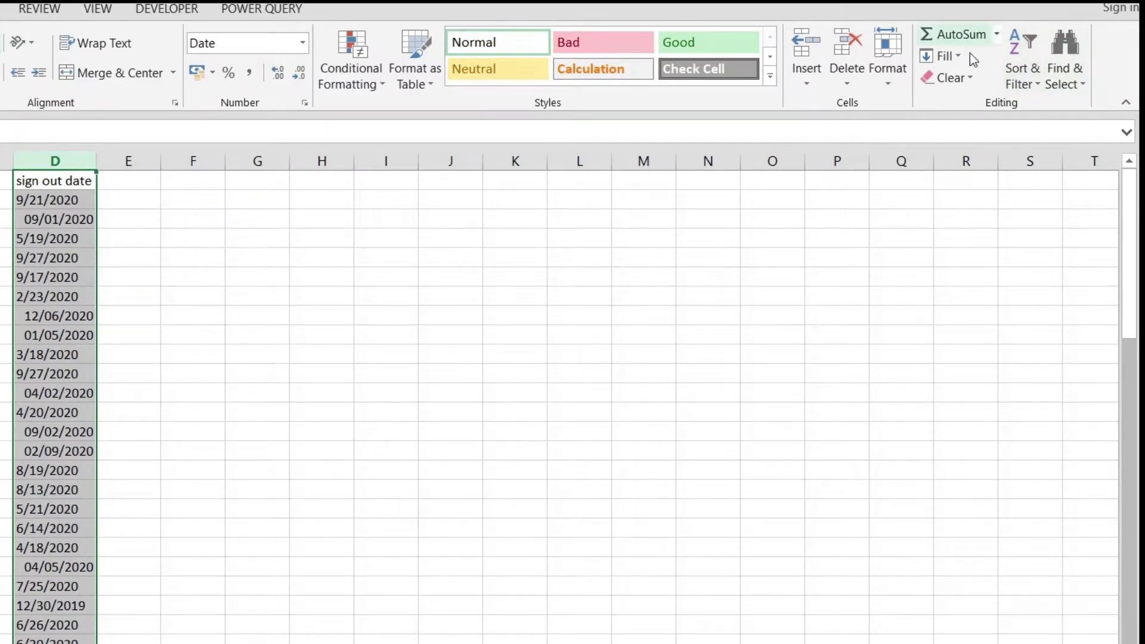
{"action": "left_click", "coordinate": [1027, 76]}
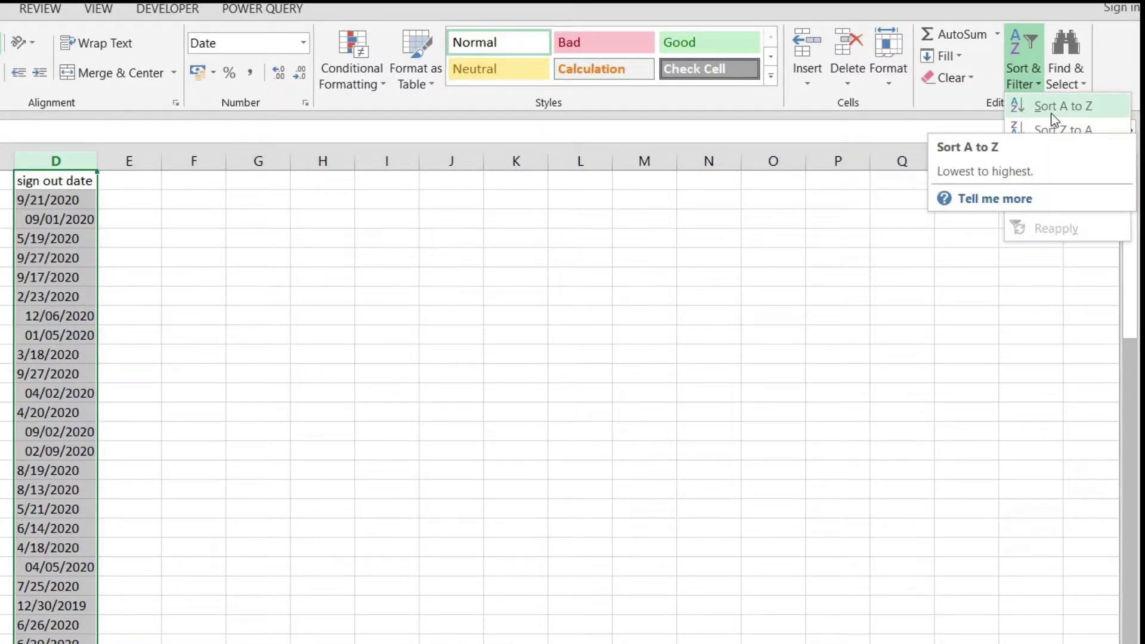
{"action": "left_click", "coordinate": [1055, 130]}
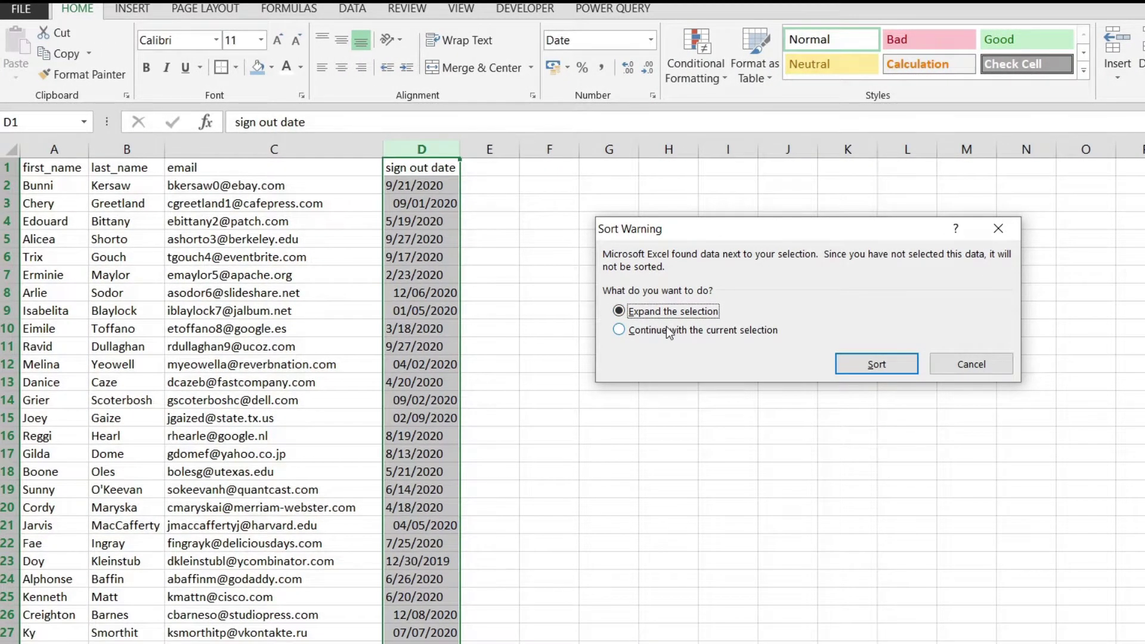
{"action": "left_click", "coordinate": [666, 329]}
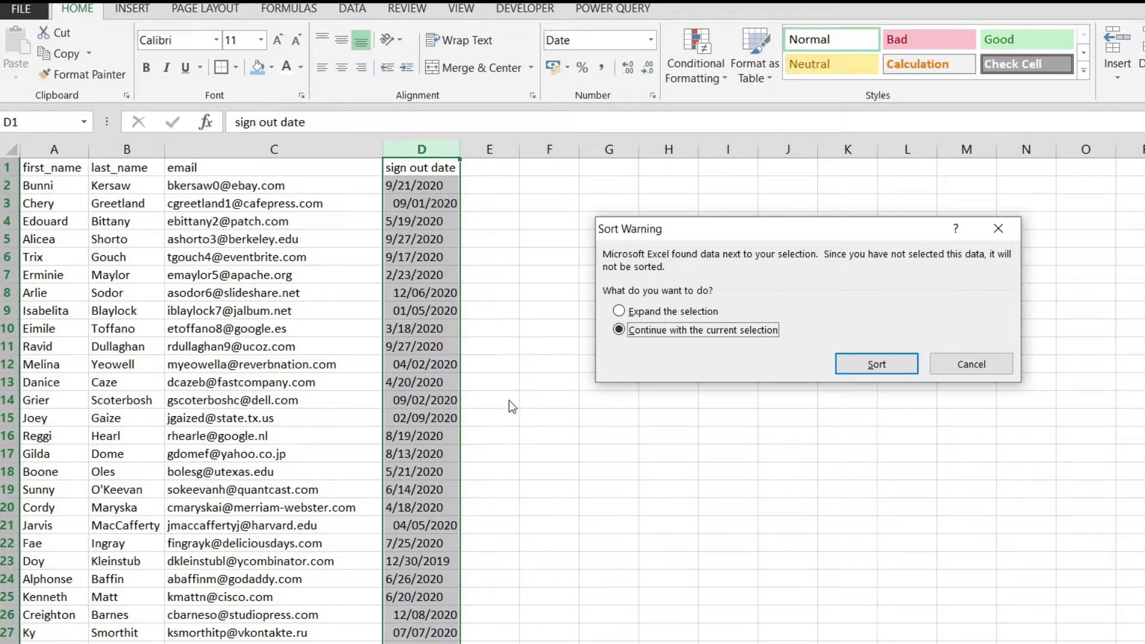
{"action": "left_click", "coordinate": [684, 310]}
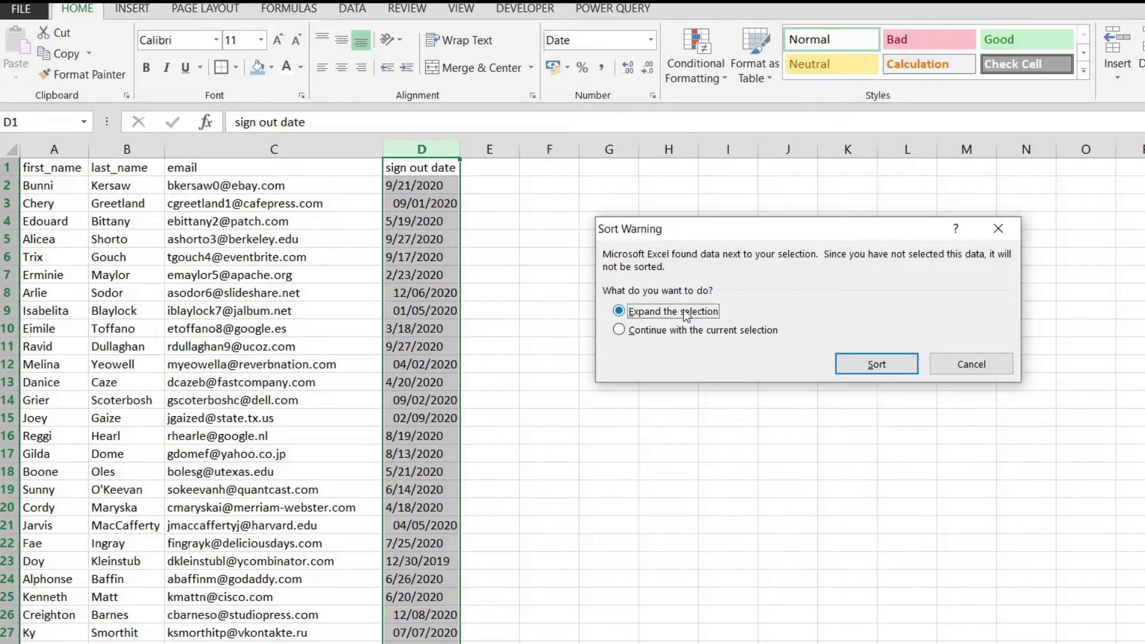
{"action": "left_click", "coordinate": [892, 360]}
{"action": "left_click", "coordinate": [403, 182]}
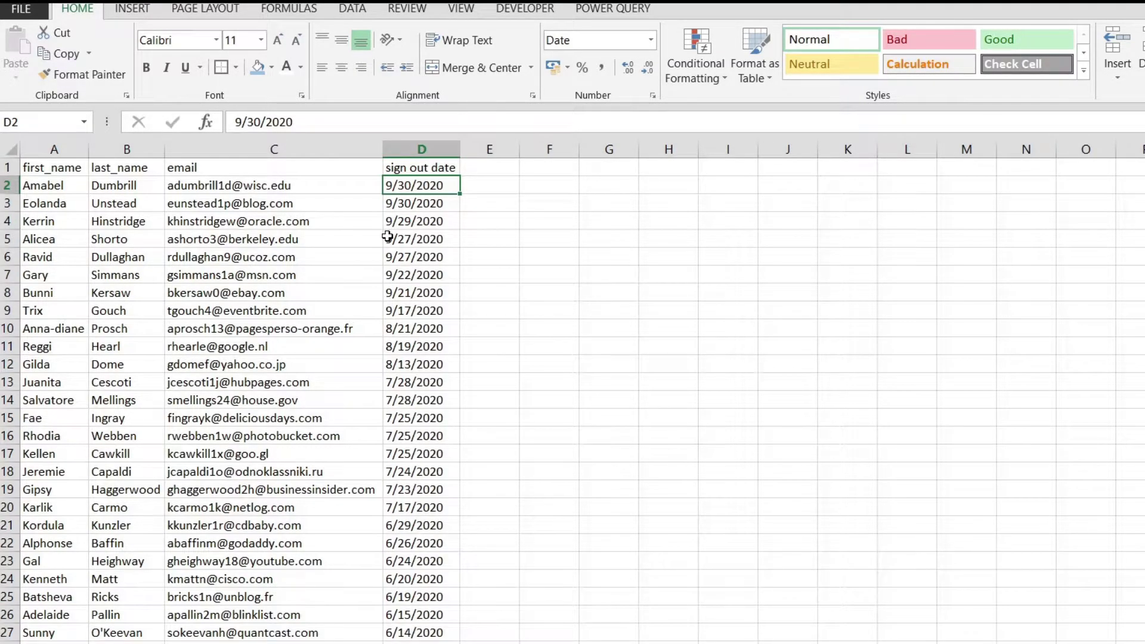
{"action": "key", "text": "Up"}
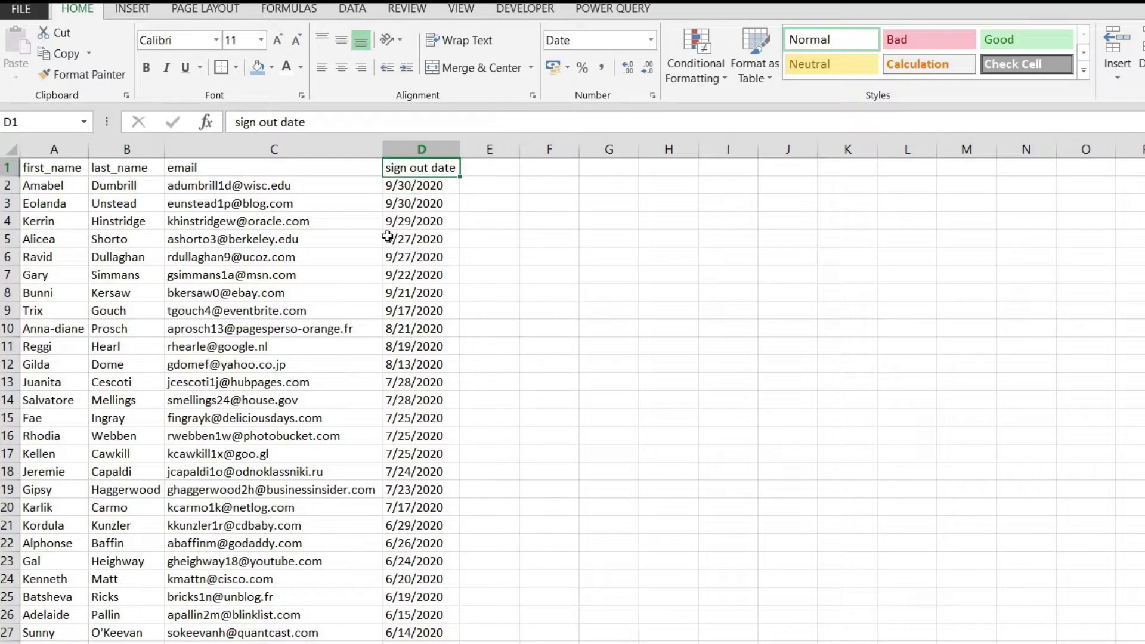
{"action": "key", "text": "Down"}
{"action": "key", "text": "Down"}
{"action": "key", "text": "Up"}
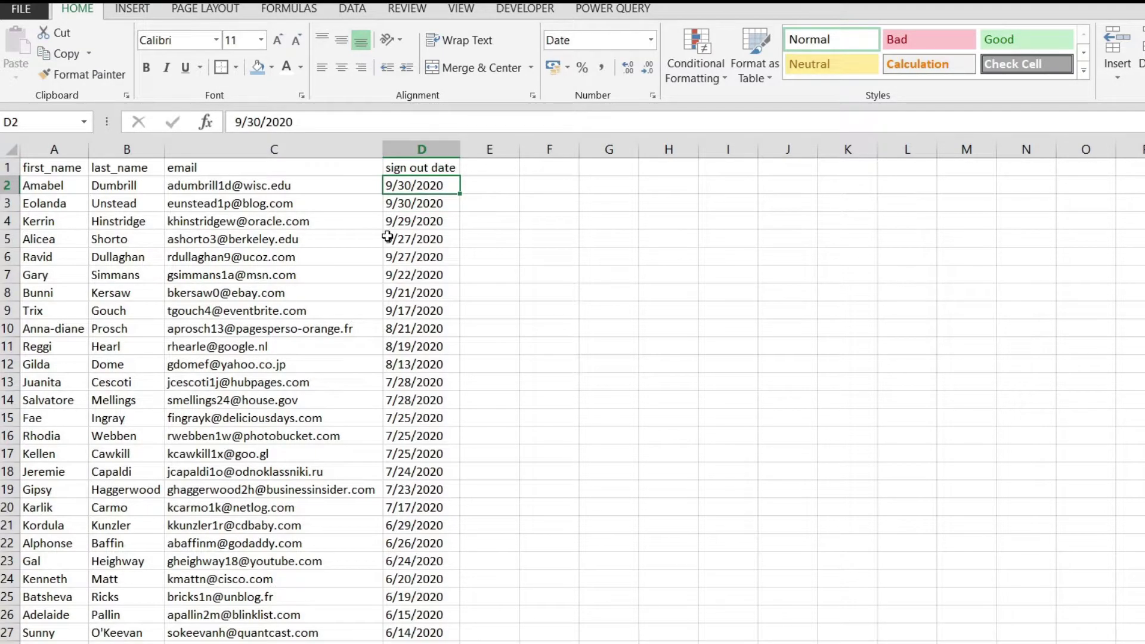
{"action": "scroll", "coordinate": [421, 425], "scroll_direction": "down", "scroll_amount": 20}
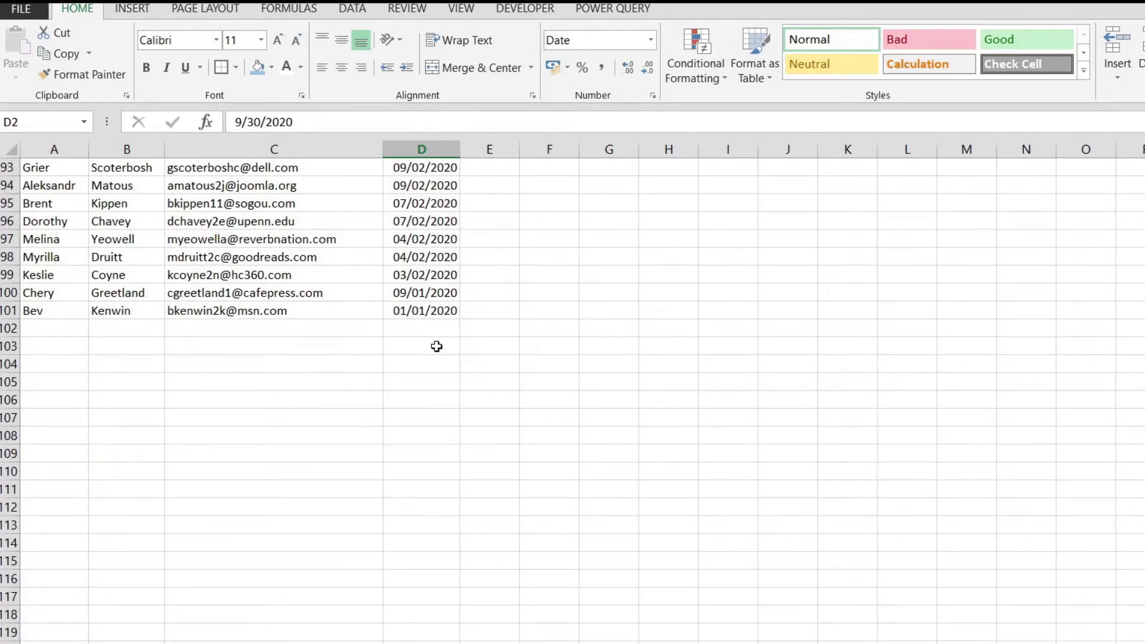
{"action": "left_click", "coordinate": [429, 325]}
{"action": "left_click", "coordinate": [417, 299]}
{"action": "left_click", "coordinate": [421, 307]}
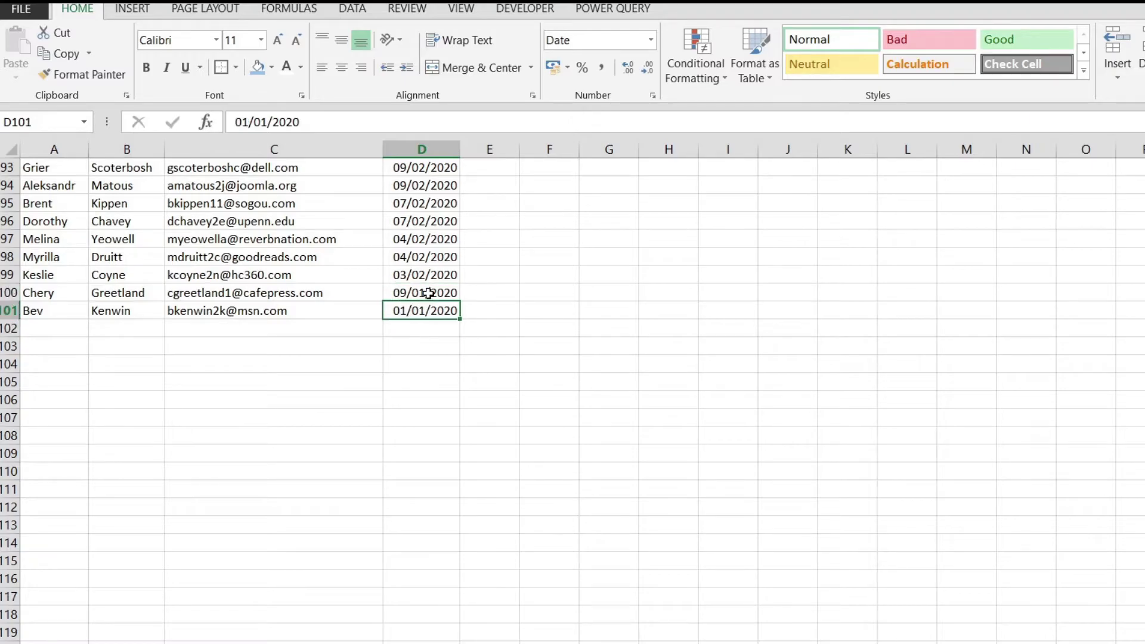
{"action": "left_click", "coordinate": [429, 293]}
{"action": "scroll", "coordinate": [435, 224], "scroll_direction": "up", "scroll_amount": 20}
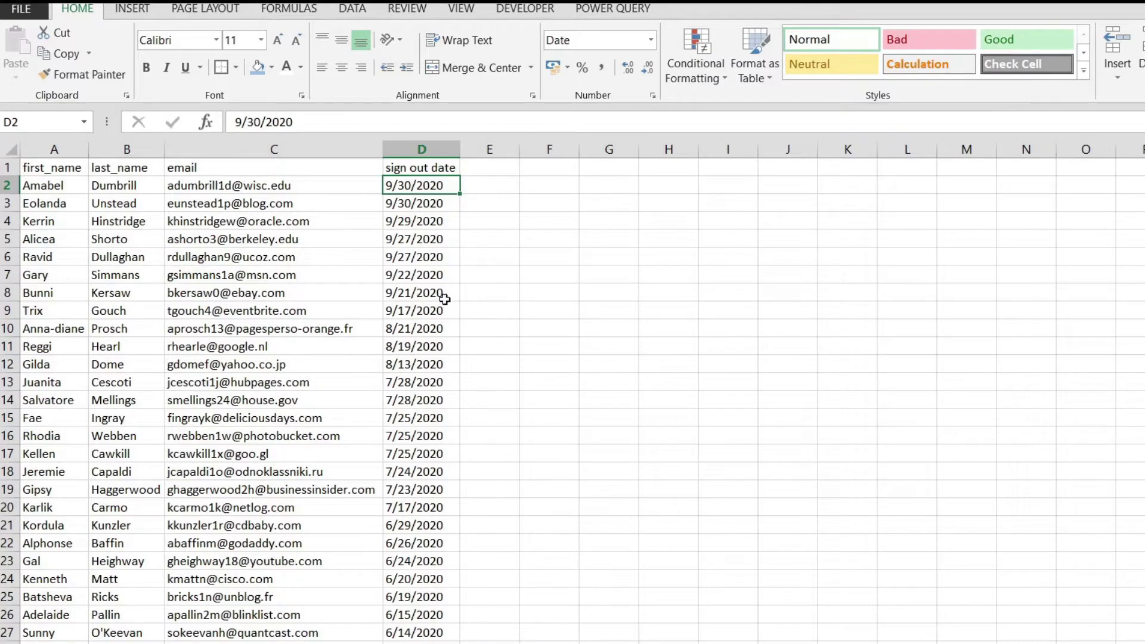
Step: Undo the sort, add AutoFilter, sort sign out date Oldest to Newest, then undo that too
{"action": "key", "text": "ctrl+z"}
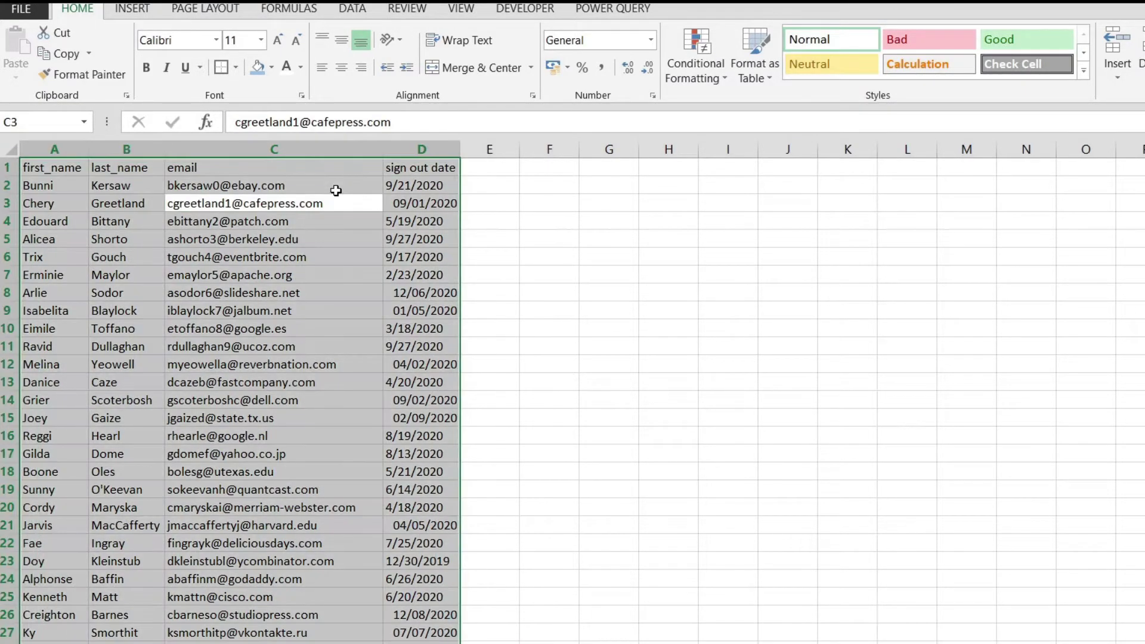
{"action": "key", "text": "ctrl+shift+l"}
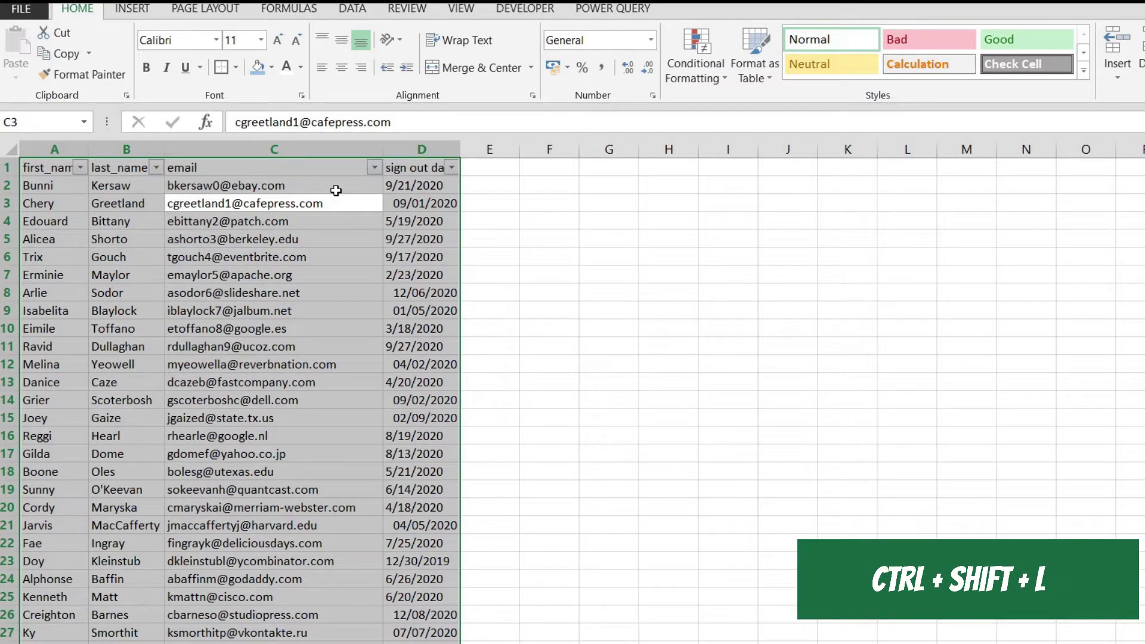
{"action": "left_click", "coordinate": [333, 253]}
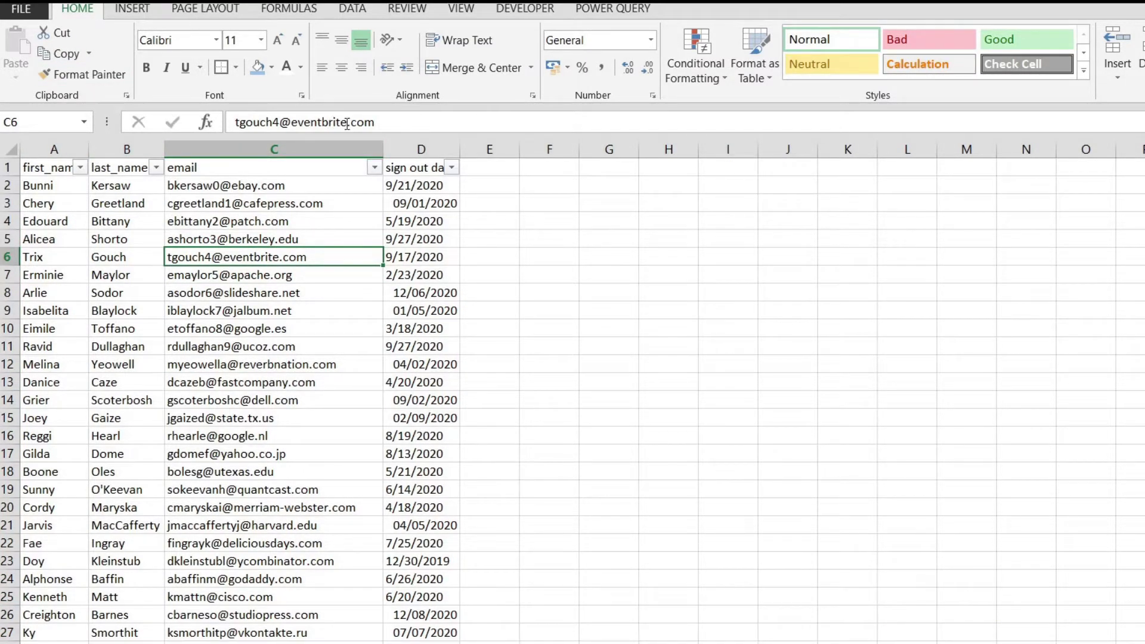
{"action": "left_click", "coordinate": [451, 168]}
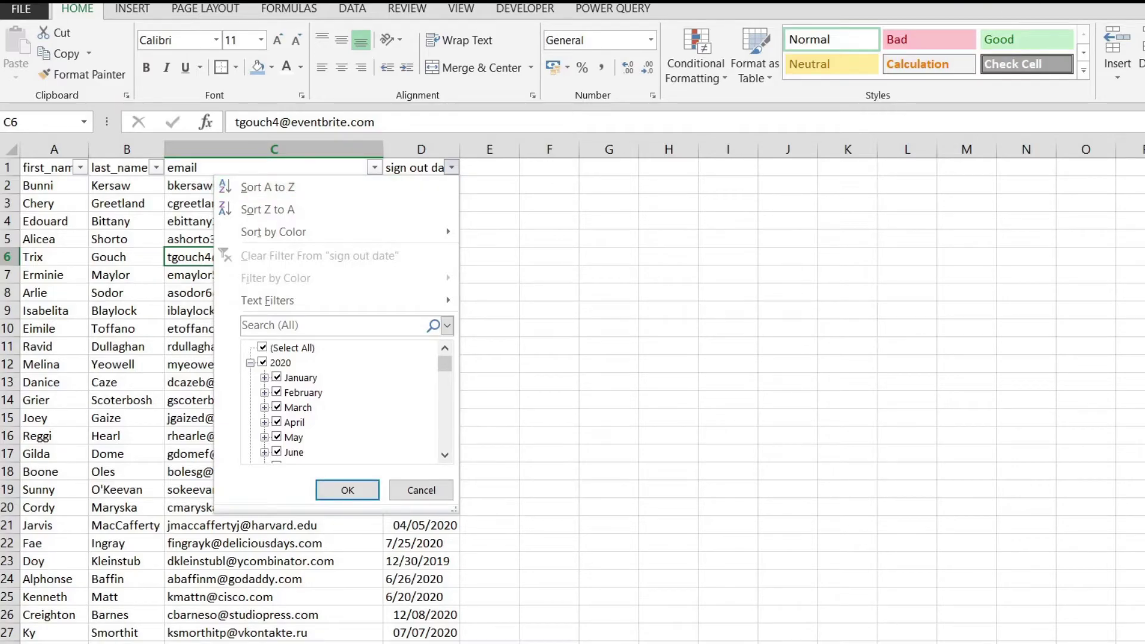
{"action": "left_click", "coordinate": [360, 191]}
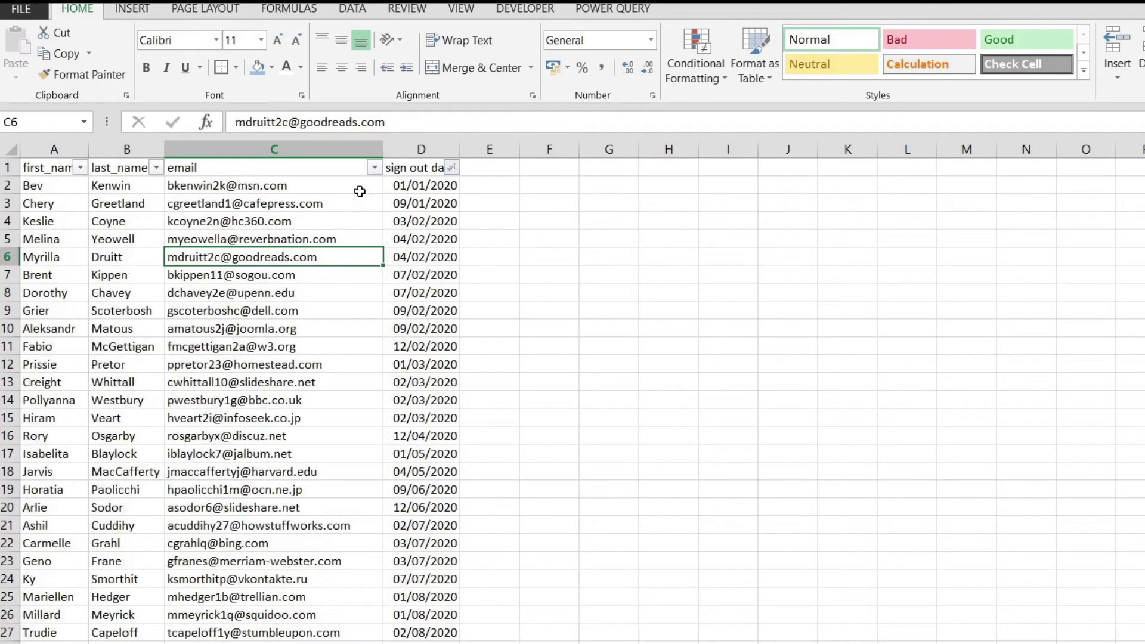
{"action": "left_click", "coordinate": [360, 192]}
{"action": "left_click", "coordinate": [397, 185]}
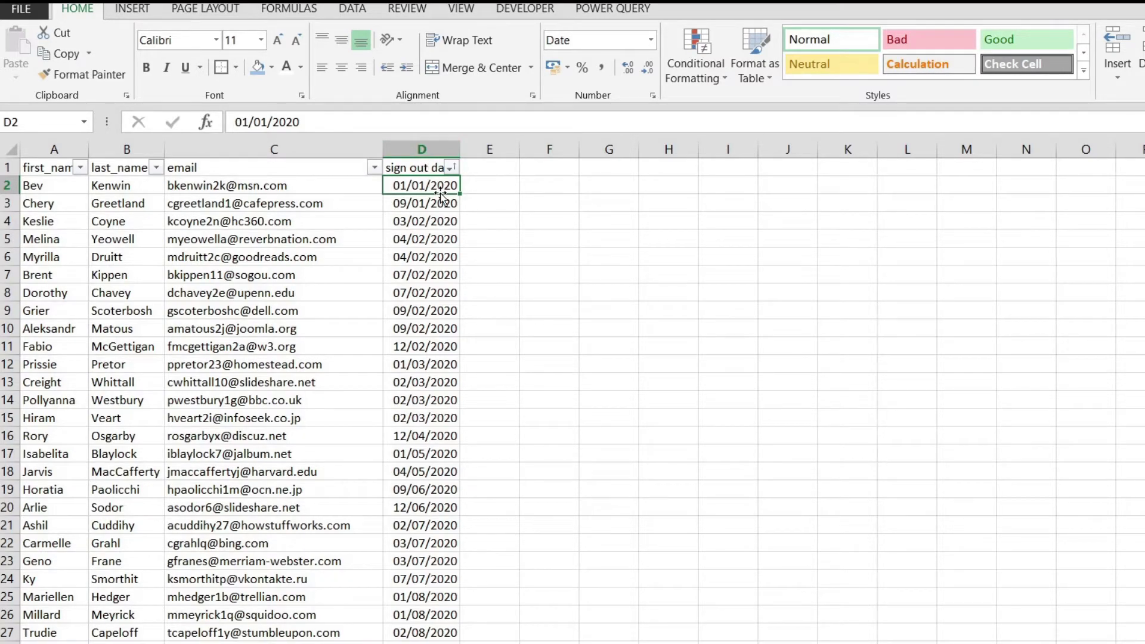
{"action": "key", "text": "ctrl+z"}
{"action": "key", "text": "ctrl+z"}
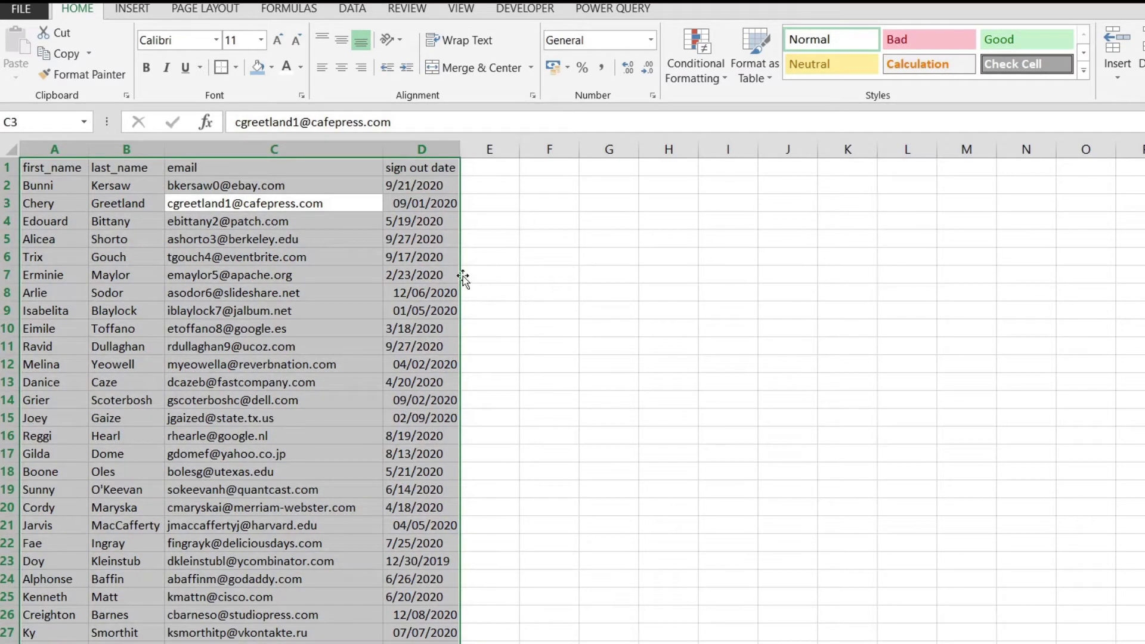
Step: Select the entire contact table with Ctrl+A and bring up Data > Sort
{"action": "left_click", "coordinate": [385, 237]}
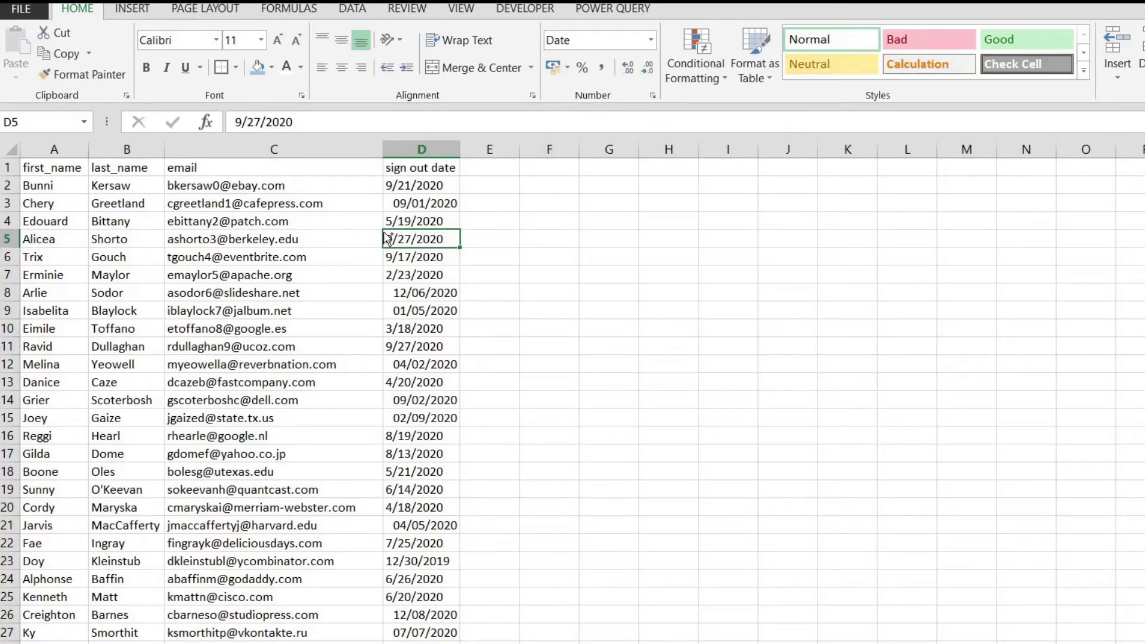
{"action": "key", "text": "ctrl+a"}
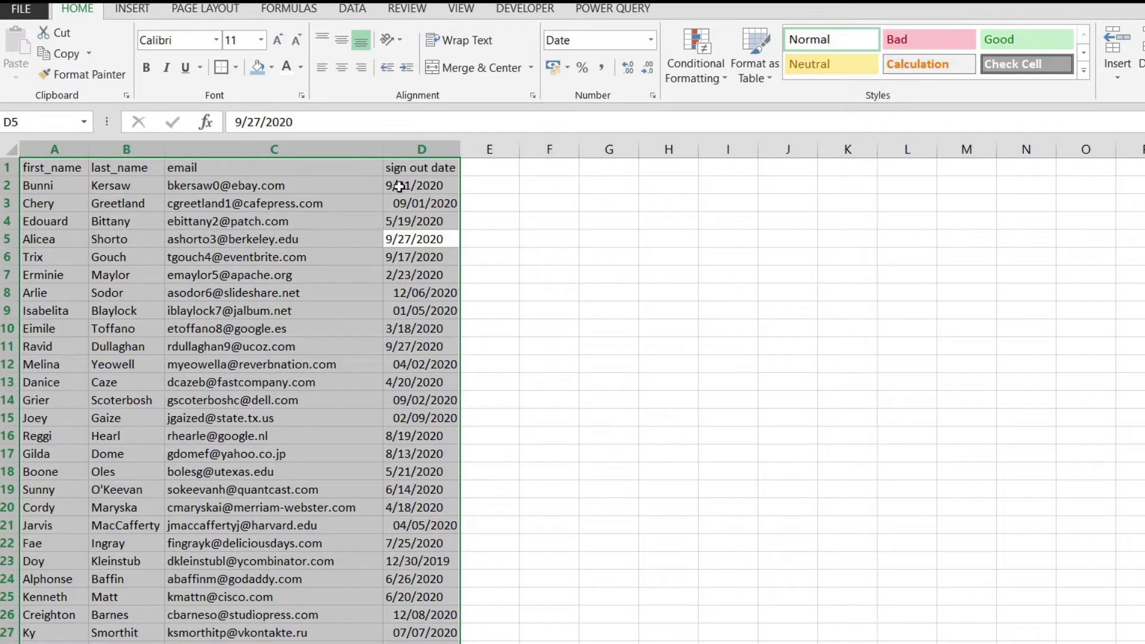
{"action": "left_click", "coordinate": [353, 9]}
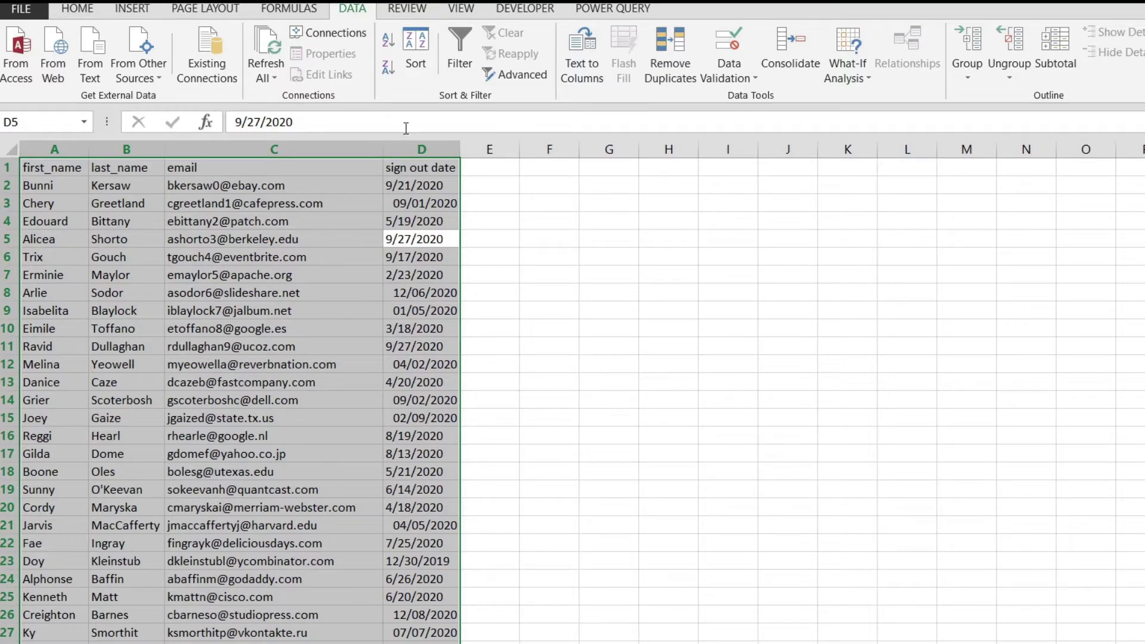
{"action": "left_click", "coordinate": [412, 36]}
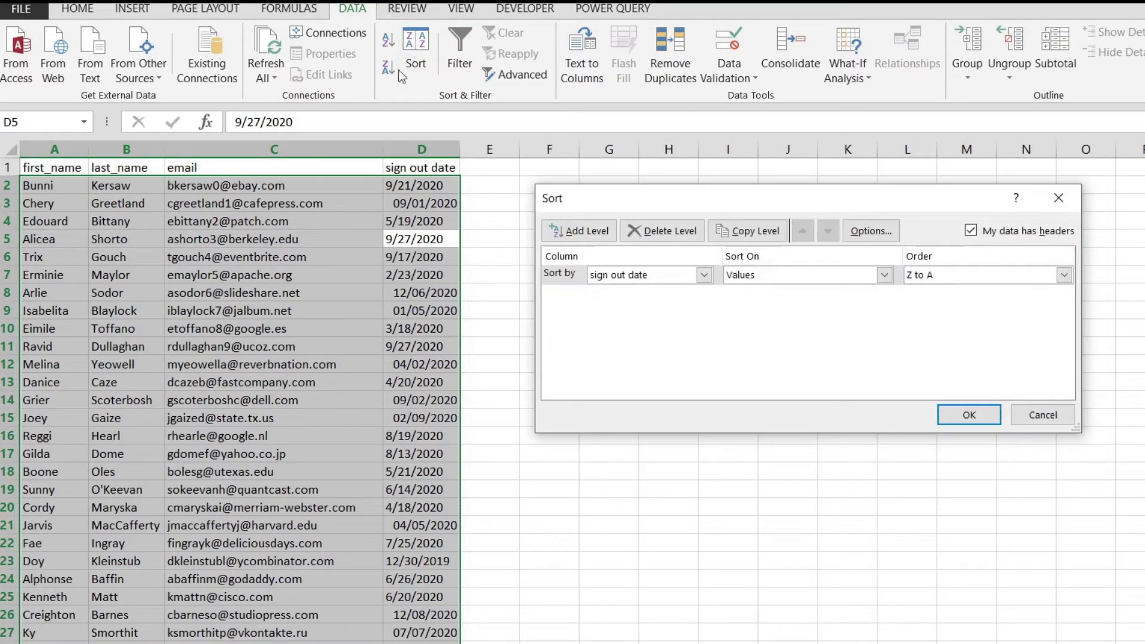
Step: Sort by sign out date on Values, A to Z, keeping My data has headers checked
{"action": "left_click", "coordinate": [667, 279]}
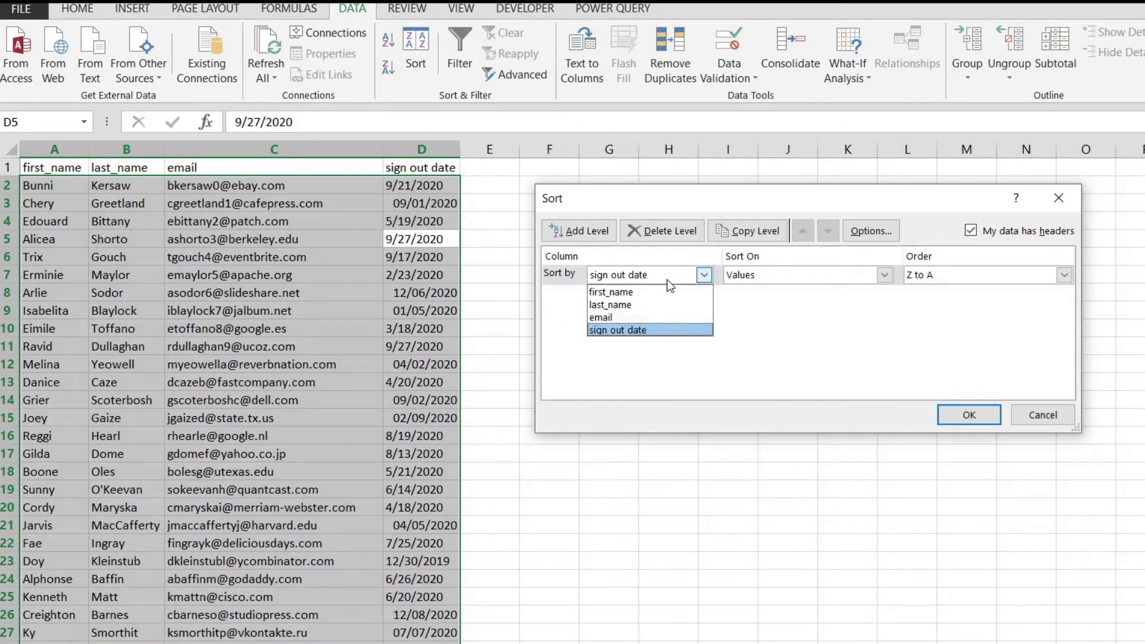
{"action": "left_click", "coordinate": [667, 280]}
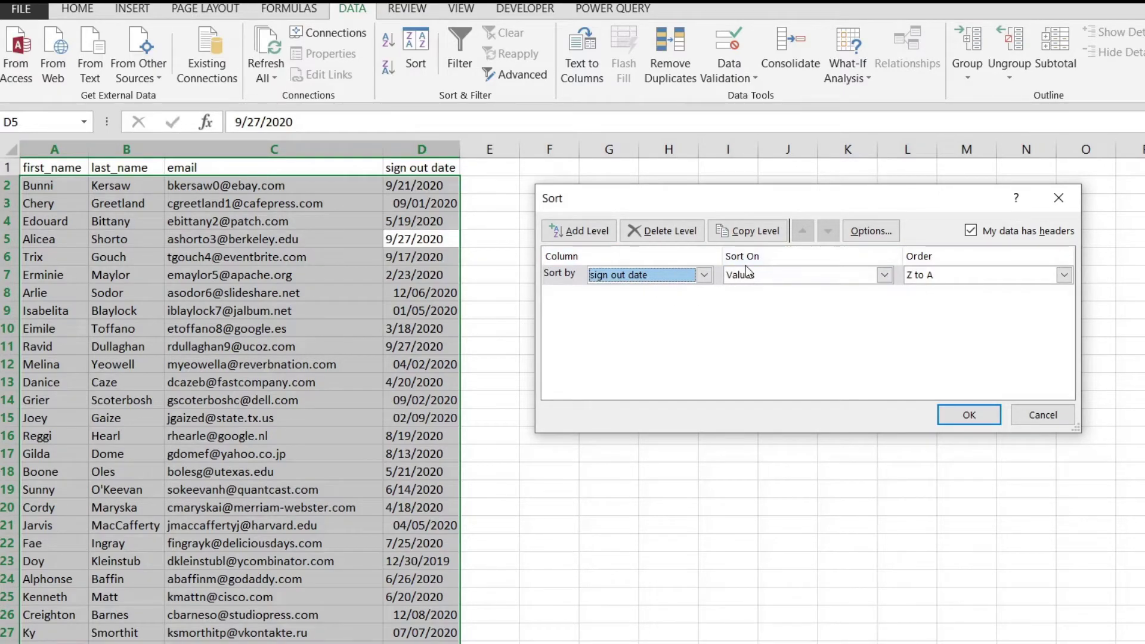
{"action": "left_click", "coordinate": [790, 275]}
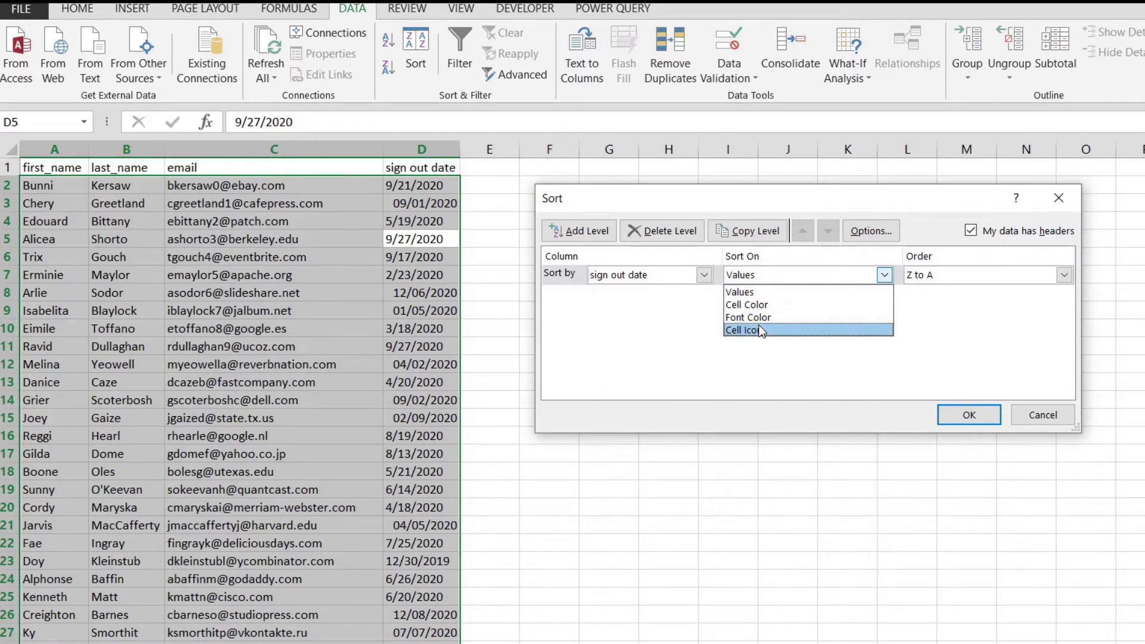
{"action": "left_click", "coordinate": [800, 273]}
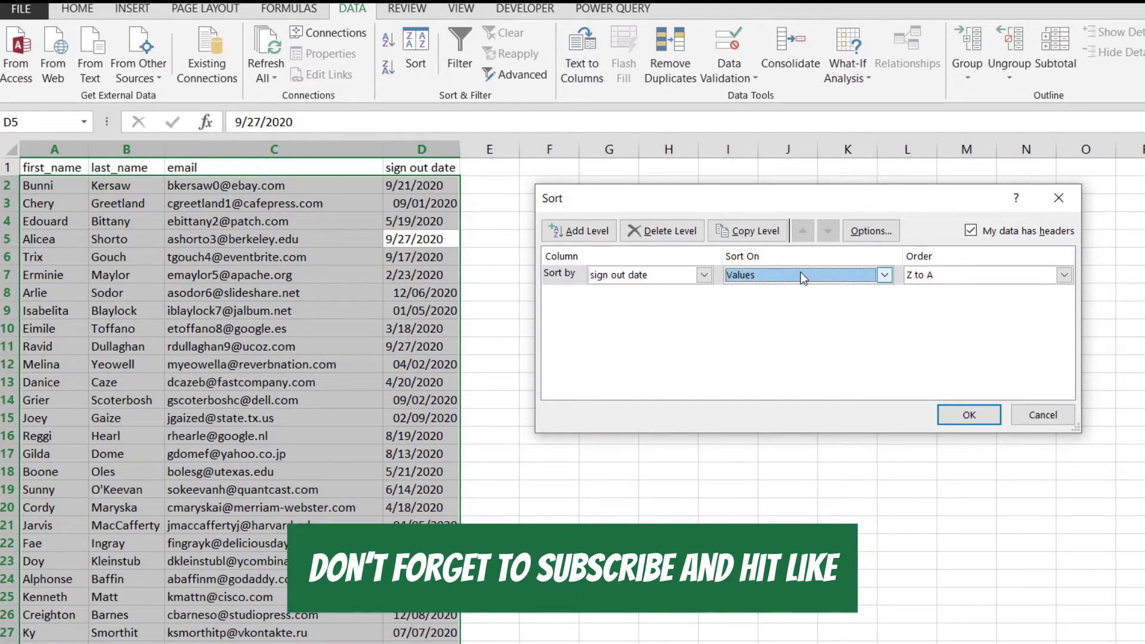
{"action": "left_click", "coordinate": [950, 275]}
{"action": "left_click", "coordinate": [941, 291]}
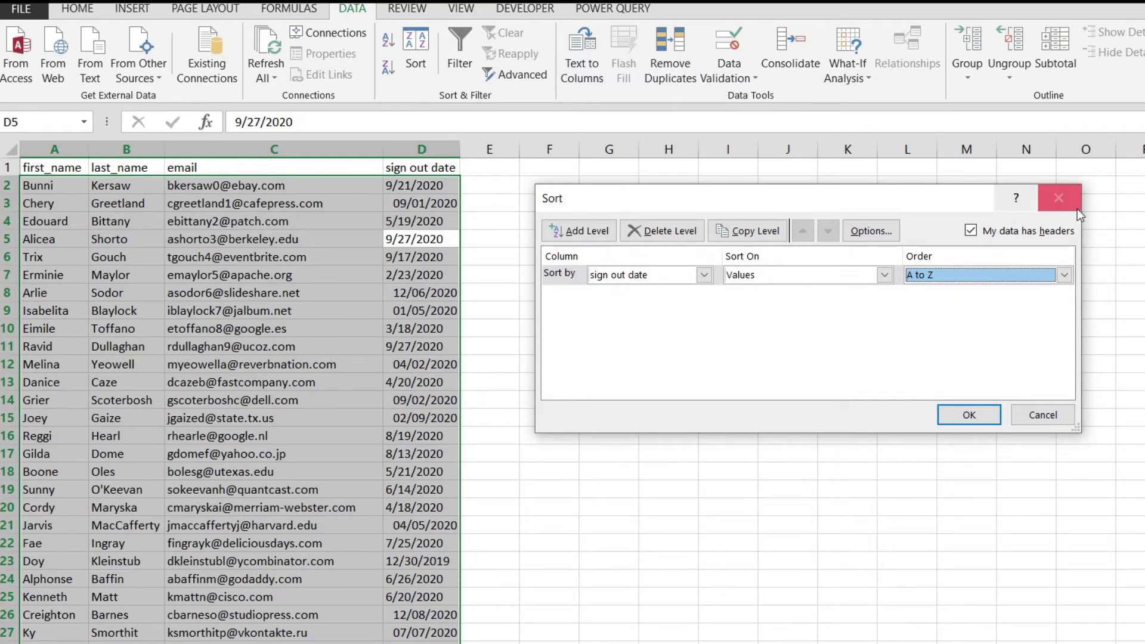
{"action": "left_click", "coordinate": [1004, 230]}
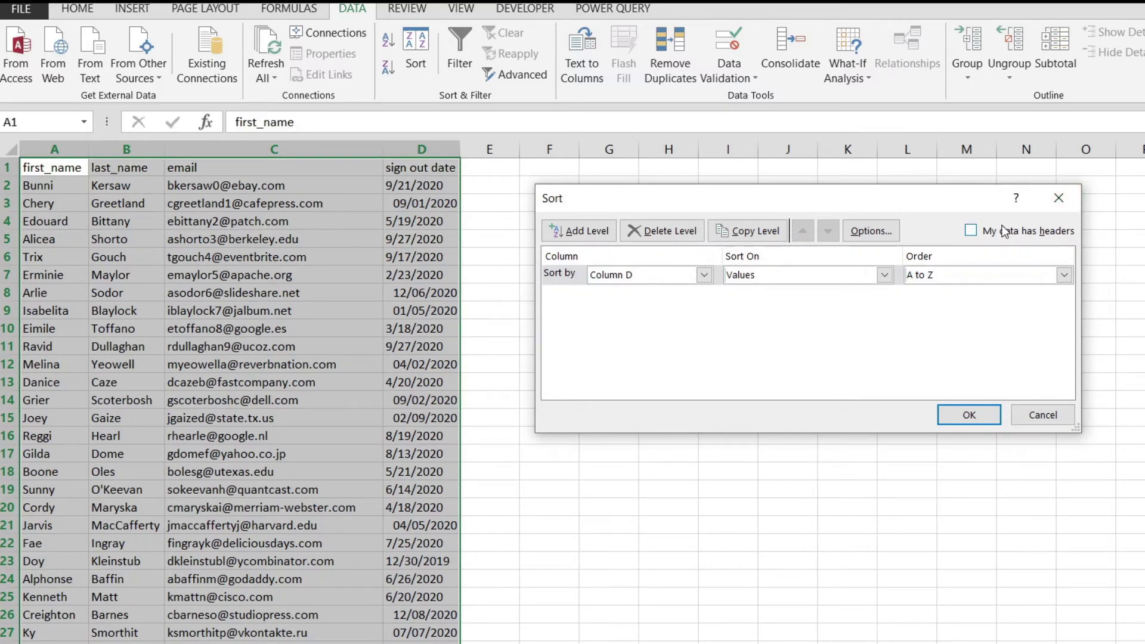
{"action": "left_click", "coordinate": [1006, 231]}
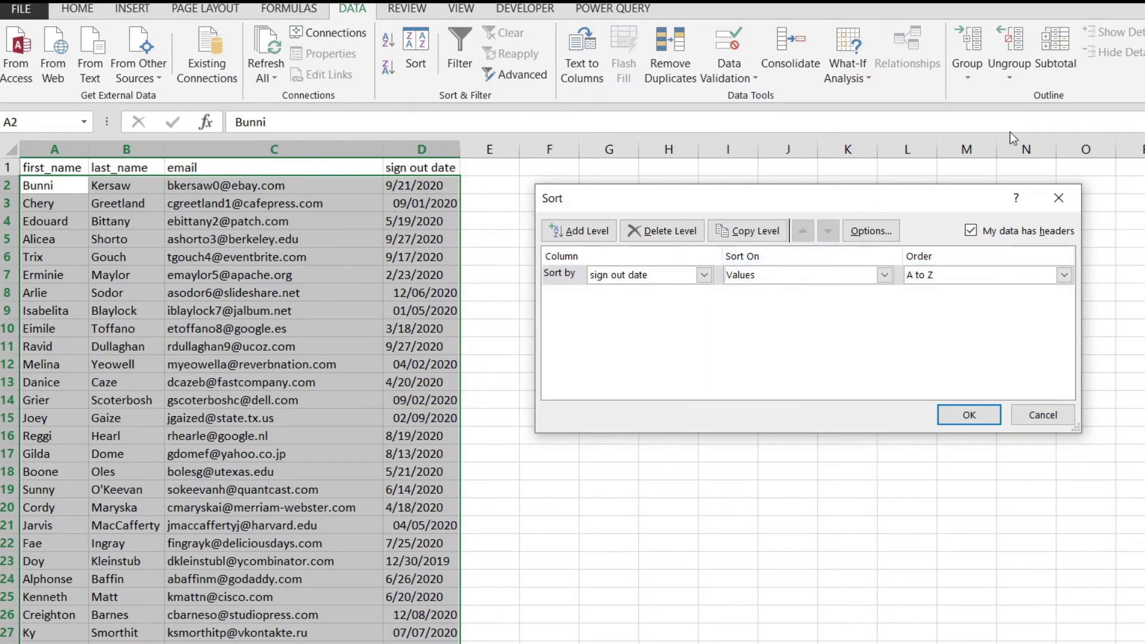
{"action": "left_click", "coordinate": [952, 417]}
{"action": "left_click", "coordinate": [479, 317]}
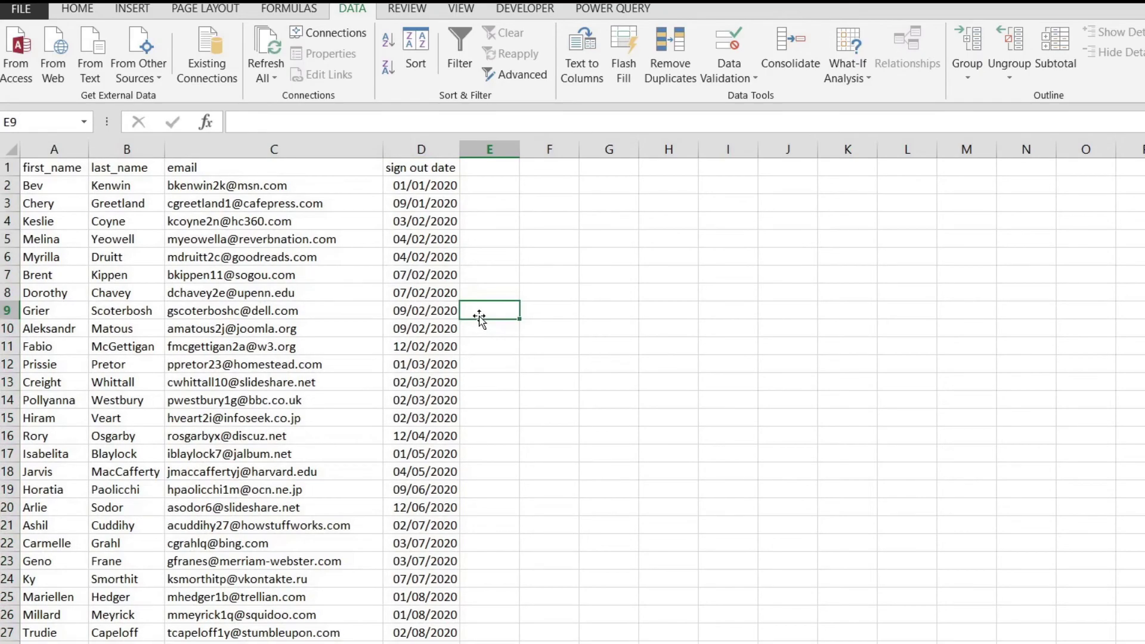